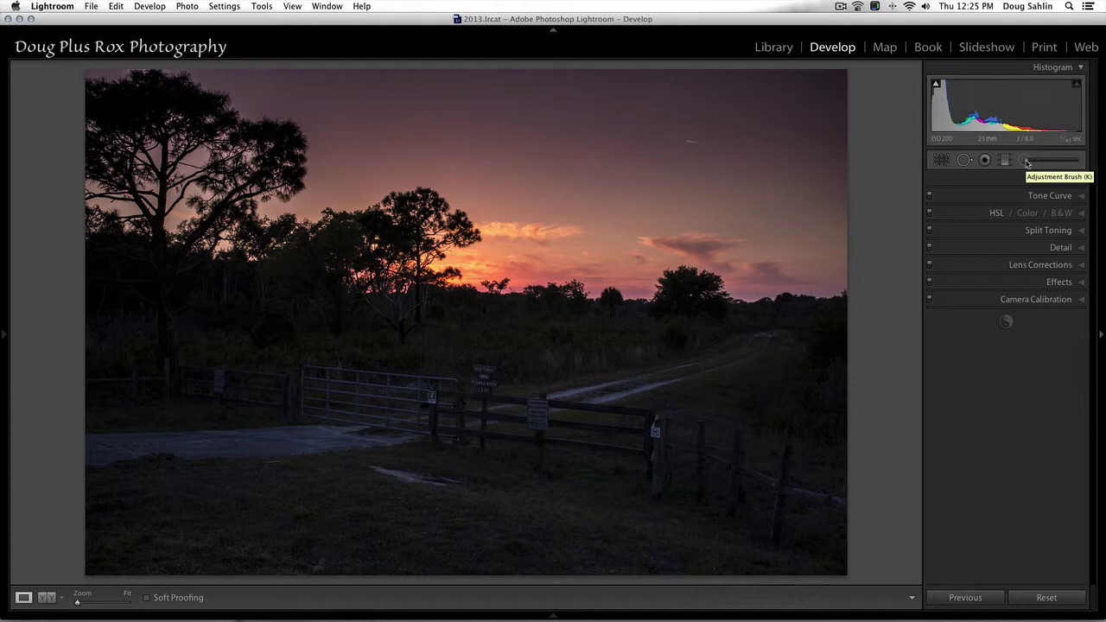
- Activate the Adjustment Brush and resize it to 13 with the bracket keys
click(783, 409)
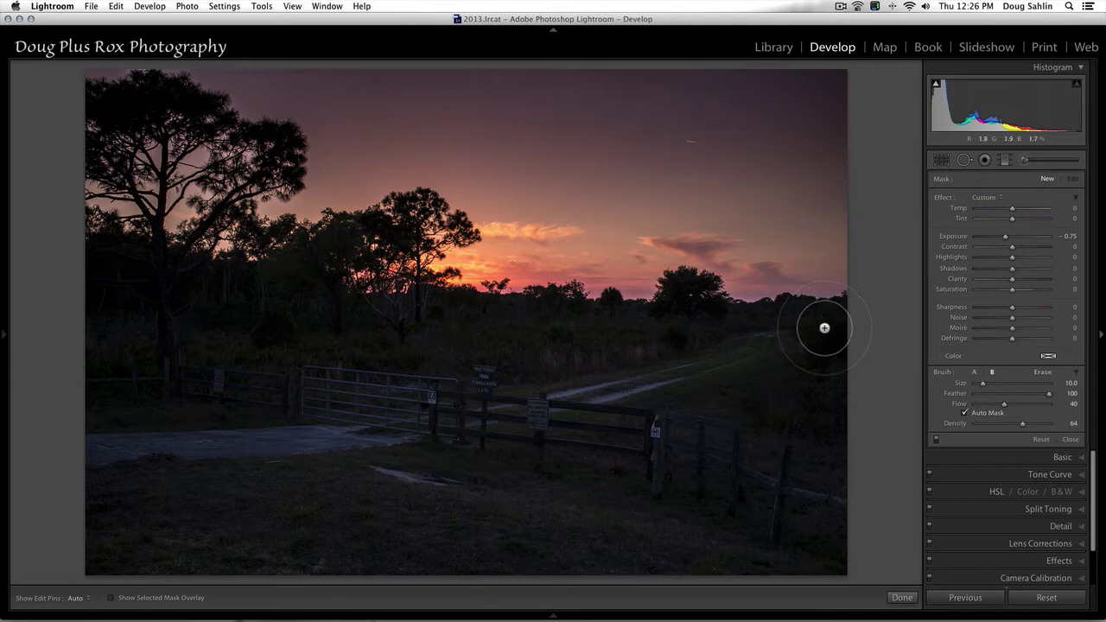
key(bracketleft)
key(bracketleft)
key(bracketleft)
key(bracketleft)
key(bracketleft)
key(bracketright)
key(bracketright)
key(bracketleft)
key(bracketleft)
key(bracketleft)
key(bracketright)
key(bracketright)
key(bracketright)
key(bracketright)
key(bracketright)
key(bracketright)
key(bracketright)
key(bracketright)
key(bracketright)
key(bracketright)
key(bracketright)
key(bracketright)
key(bracketright)
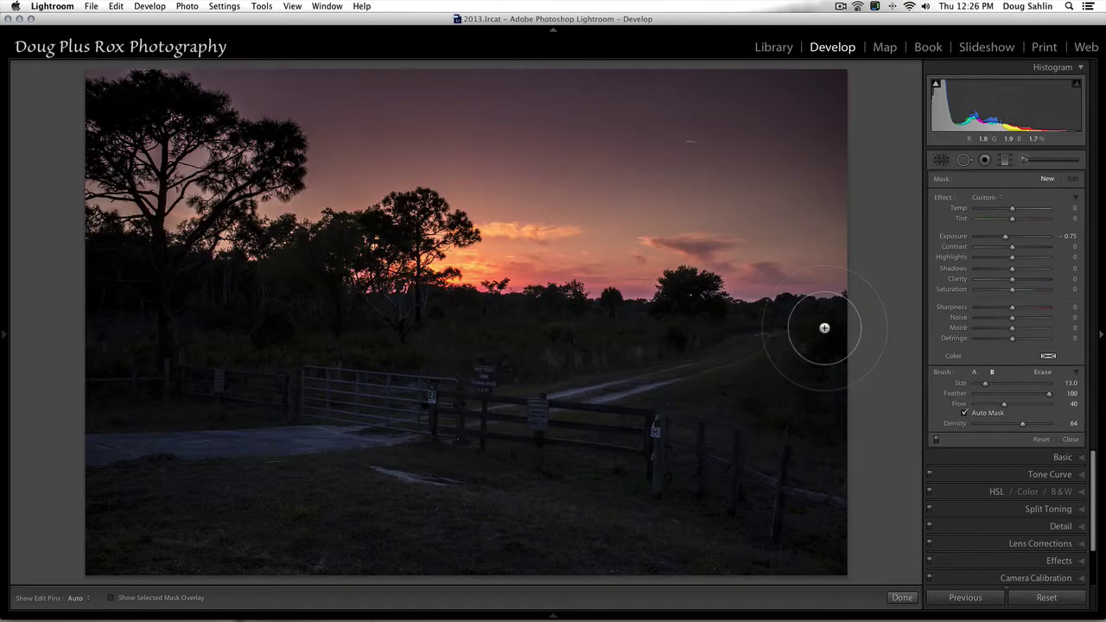
- Set brush A to size 9 with slightly lower feather, then switch to brush B (size 10, flow 40)
key(bracketleft)
key(bracketleft)
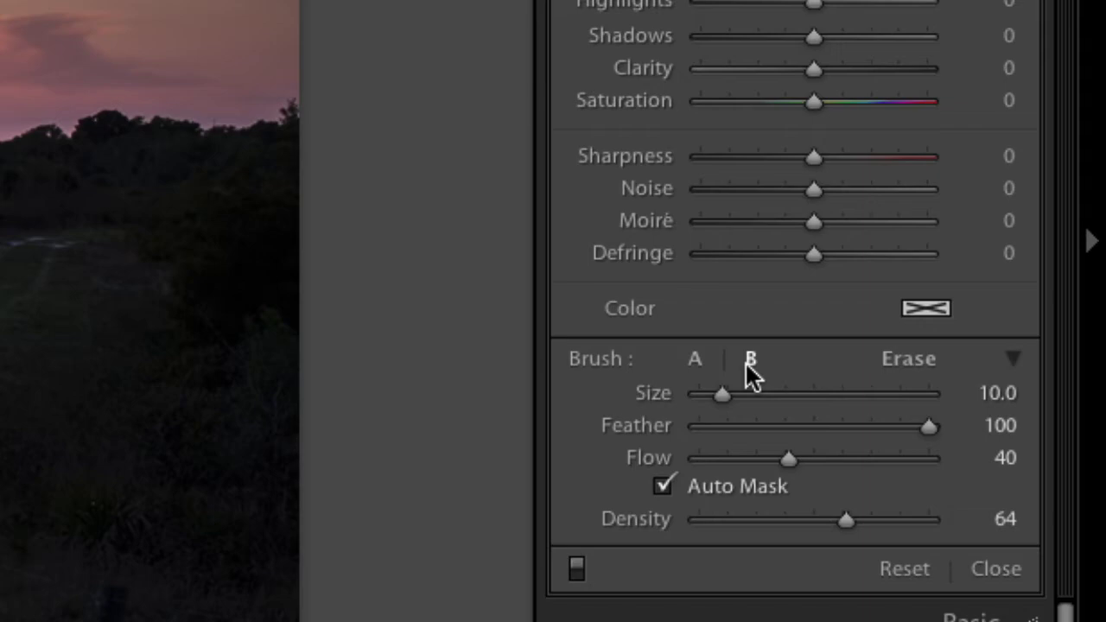
click(698, 359)
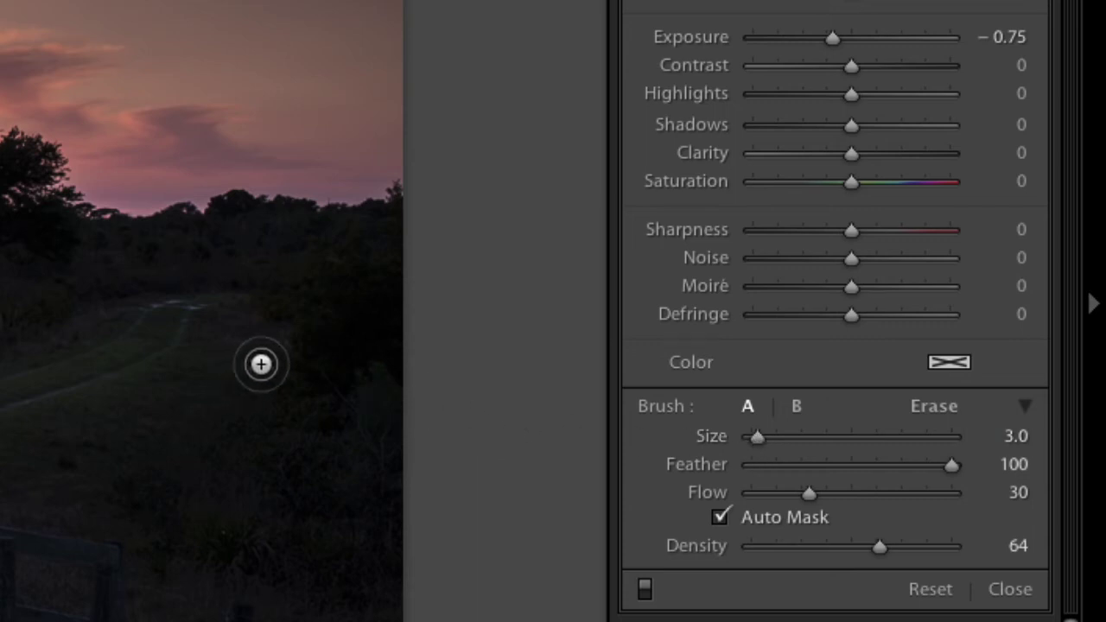
scroll(261, 364, up, 6)
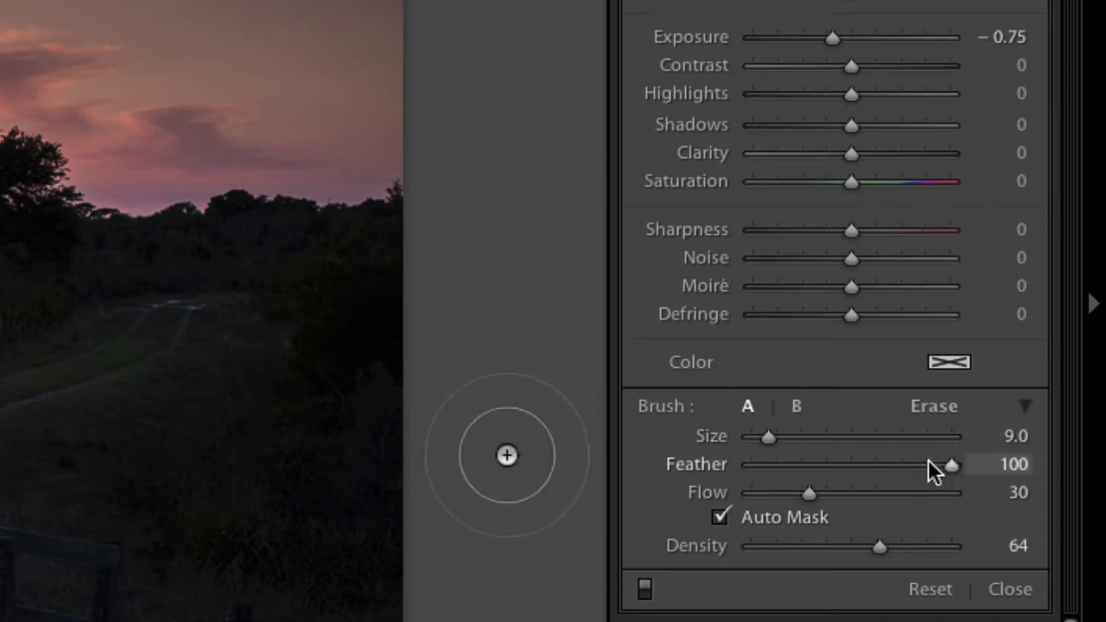
mouse_move(955, 461)
mouse_down()
mouse_move(844, 473)
mouse_move(988, 469)
mouse_up()
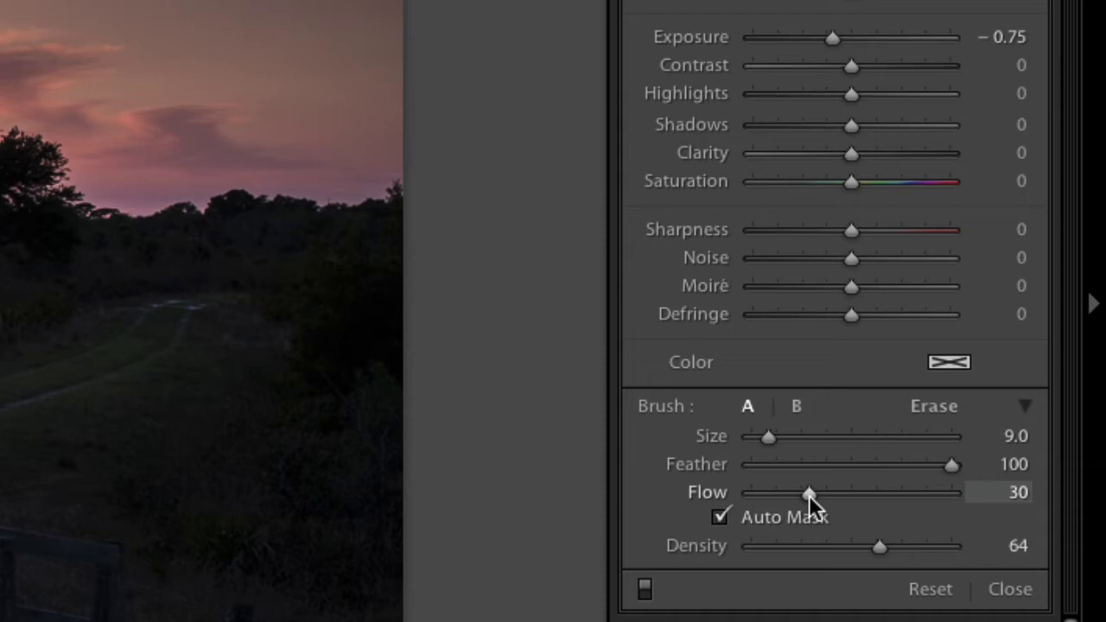
click(801, 402)
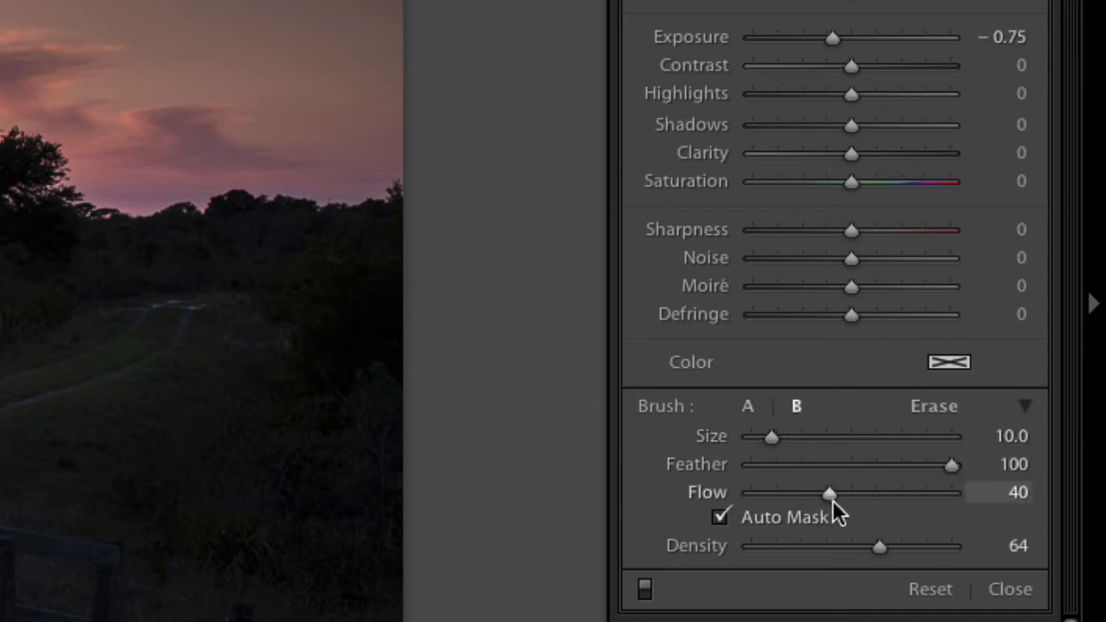
- Give brush B flow 59 and Exposure 2.10, paint a trial stroke across the sky, and select its pin
drag(830, 492, 869, 491)
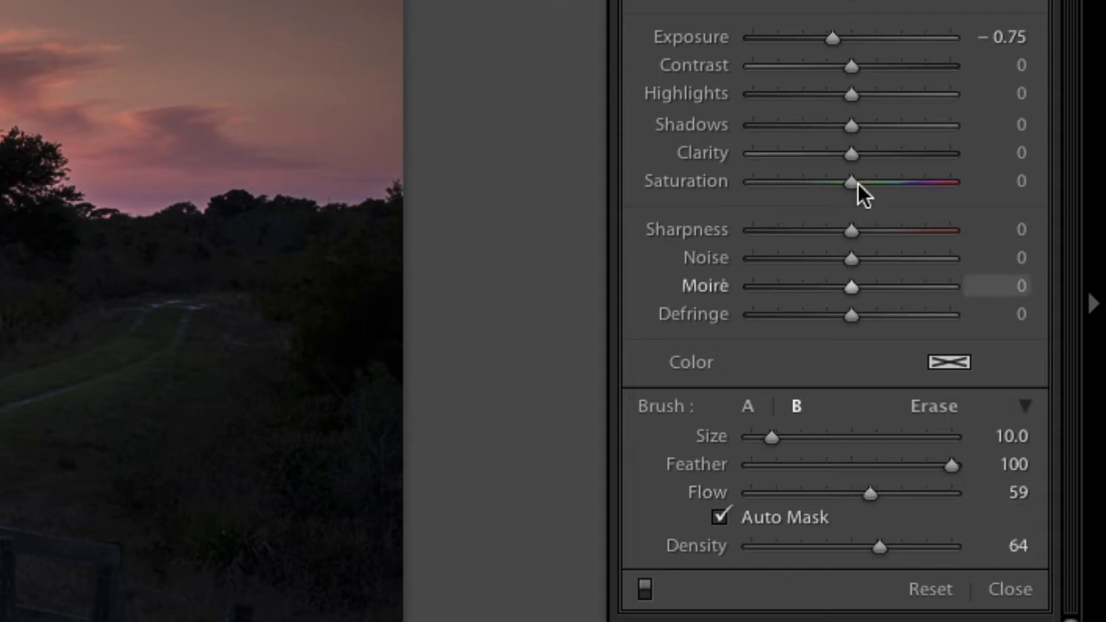
drag(834, 38, 902, 38)
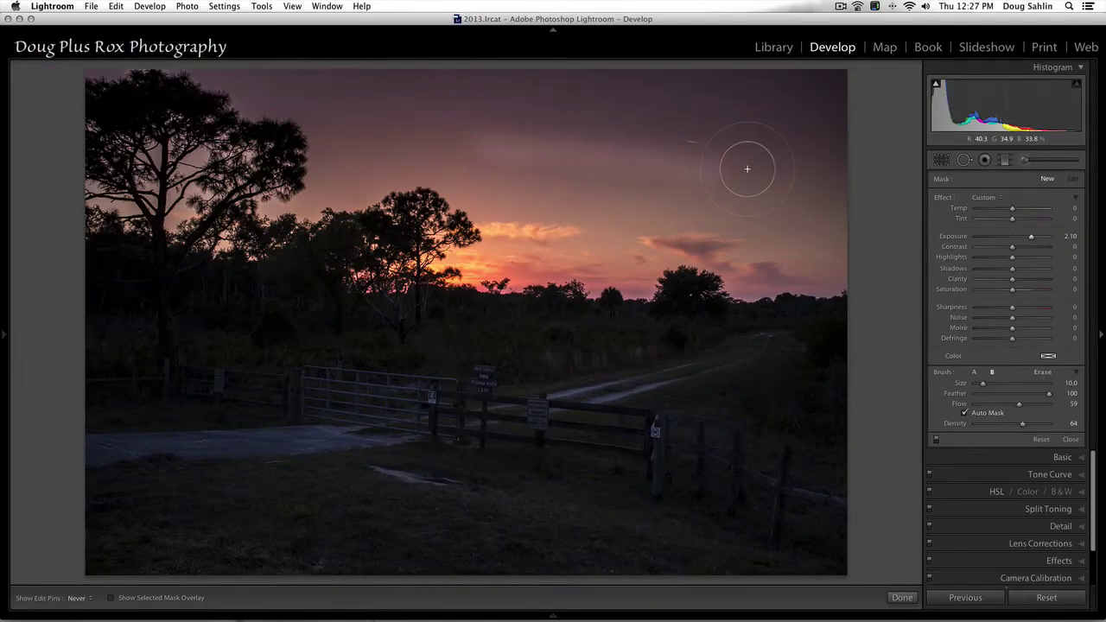
drag(747, 169, 477, 159)
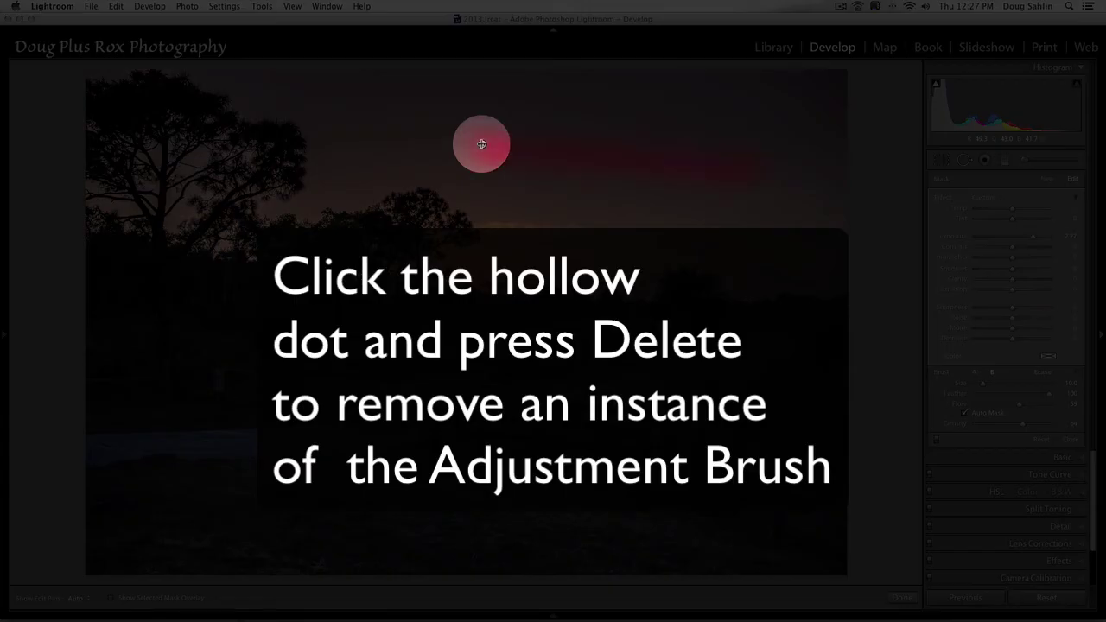
click(481, 143)
- Delete the trial sky stroke, lower flow to 15, and paint faint brightening strokes across the sky
key(Delete)
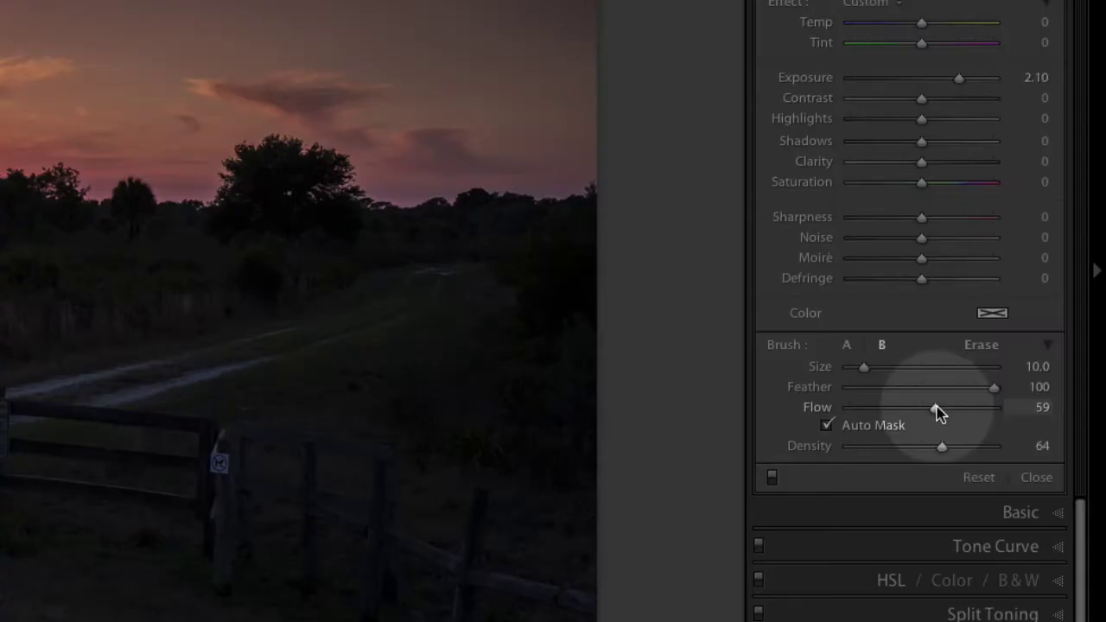
drag(938, 412, 872, 415)
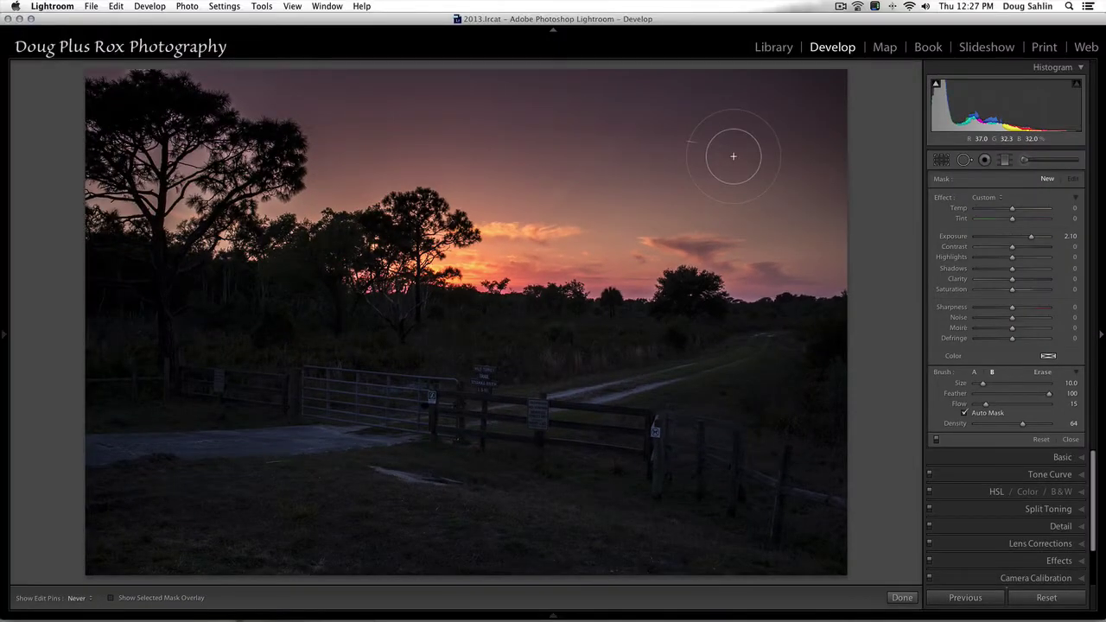
mouse_move(732, 156)
mouse_down()
mouse_move(496, 141)
mouse_move(711, 148)
mouse_up()
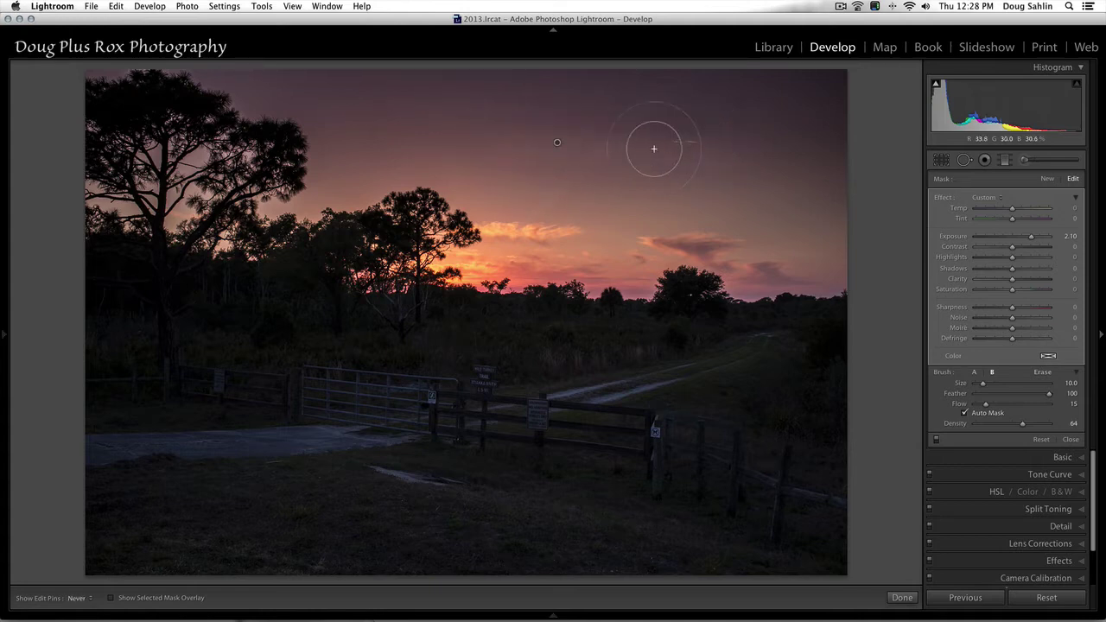
mouse_move(556, 158)
mouse_down()
mouse_move(725, 150)
mouse_move(471, 152)
mouse_move(730, 154)
mouse_move(585, 153)
mouse_up()
key(h)
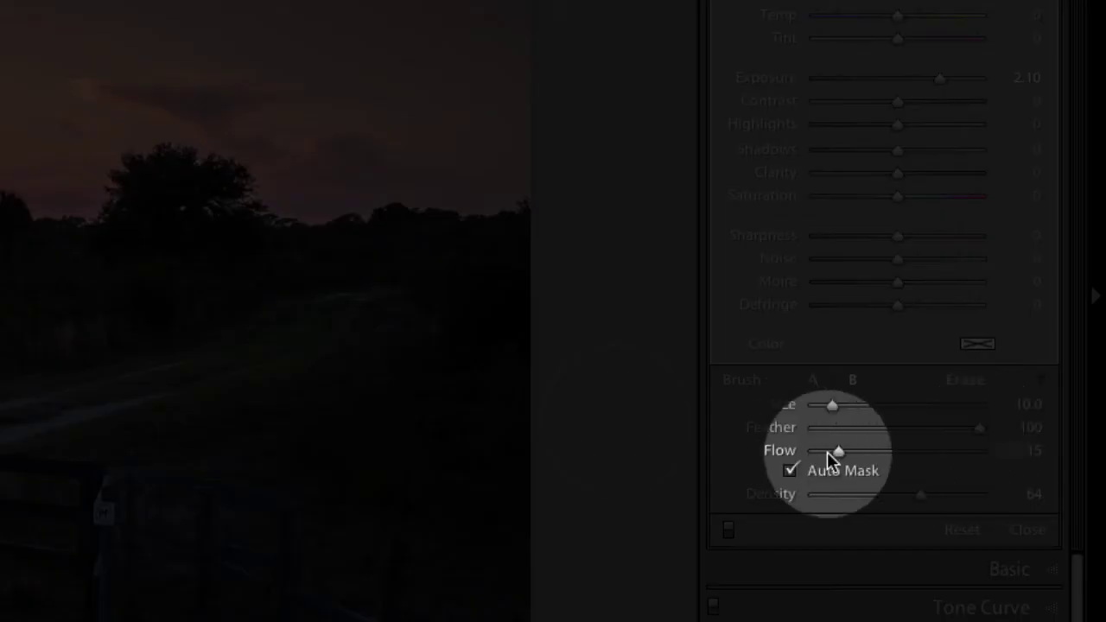
- At flow 100 and feather 0, paint a hard-edged bright stroke across the upper sky
drag(841, 451, 1045, 455)
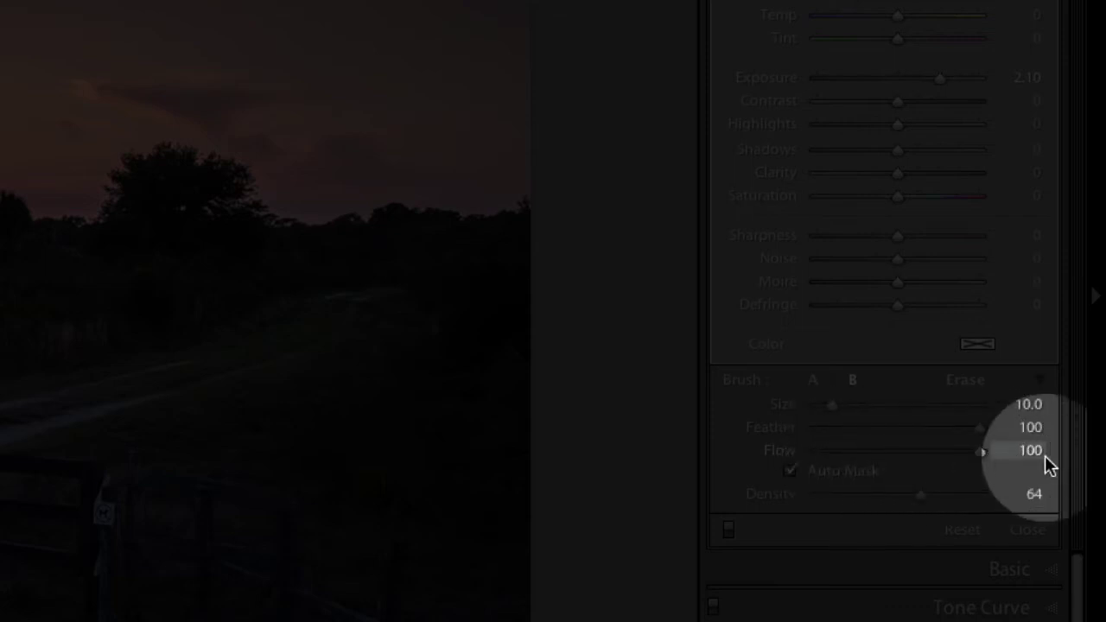
drag(981, 427, 815, 427)
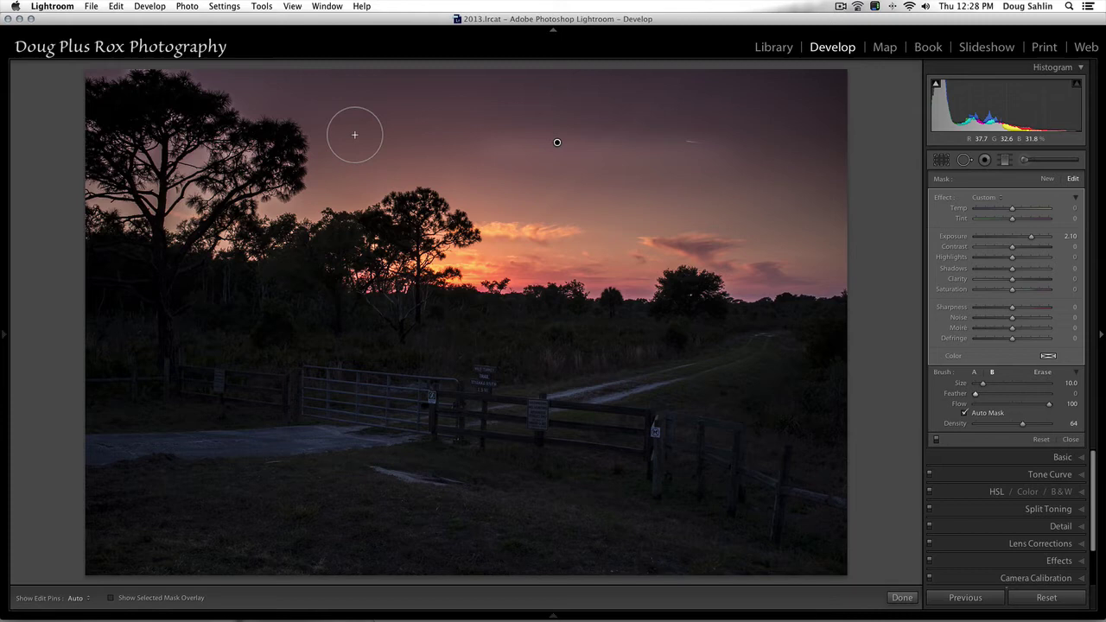
key(h)
mouse_move(339, 124)
mouse_down()
mouse_move(568, 211)
mouse_move(646, 210)
mouse_move(481, 244)
mouse_move(612, 253)
mouse_up()
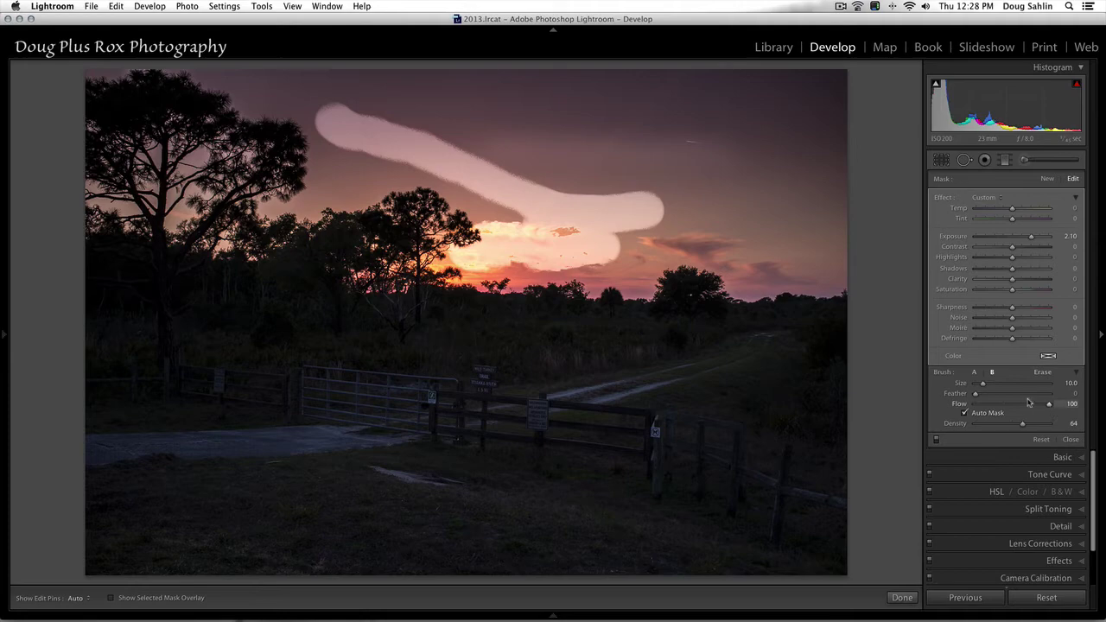
- Raise feather to 100 and paint a soft-edged stroke in the upper-right sky
drag(976, 395, 1029, 394)
drag(907, 401, 990, 402)
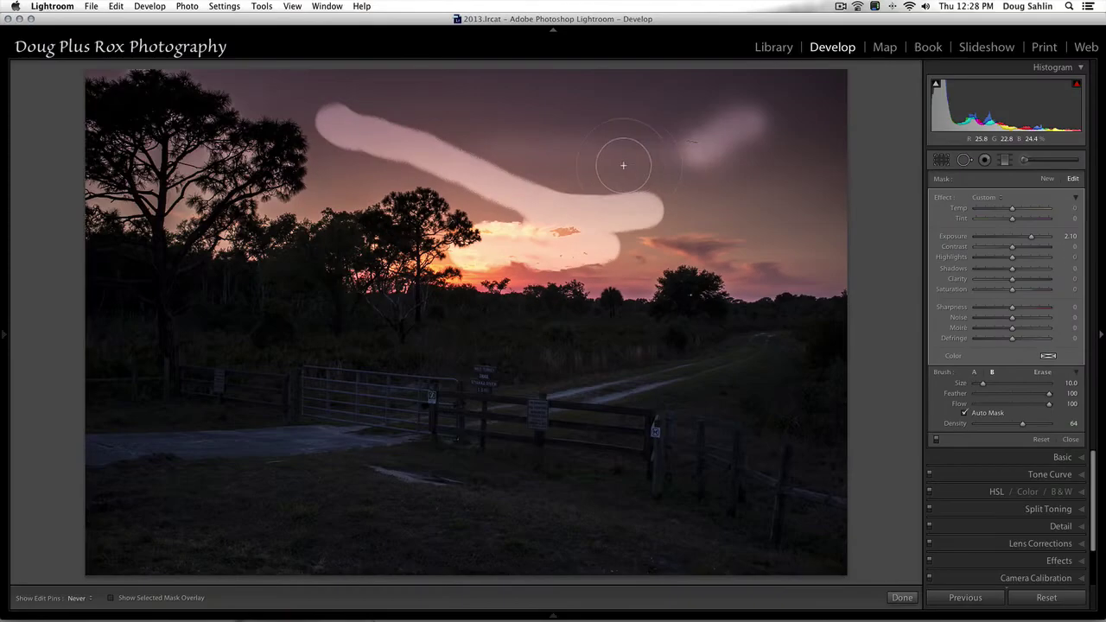
mouse_move(625, 164)
mouse_down()
mouse_move(531, 176)
mouse_move(564, 133)
mouse_move(649, 157)
mouse_move(693, 142)
mouse_move(632, 139)
mouse_move(573, 167)
mouse_move(648, 186)
mouse_up()
key(h)
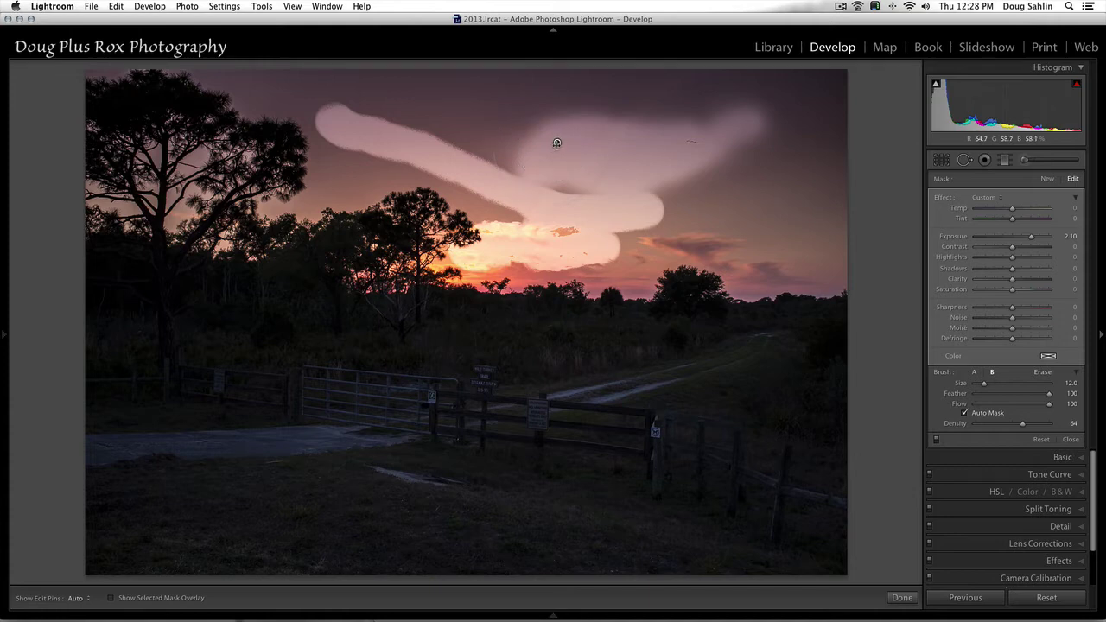
- Delete the sky brush strokes shown in the red mask and lower brush Exposure to about 0.86
key(shift+o)
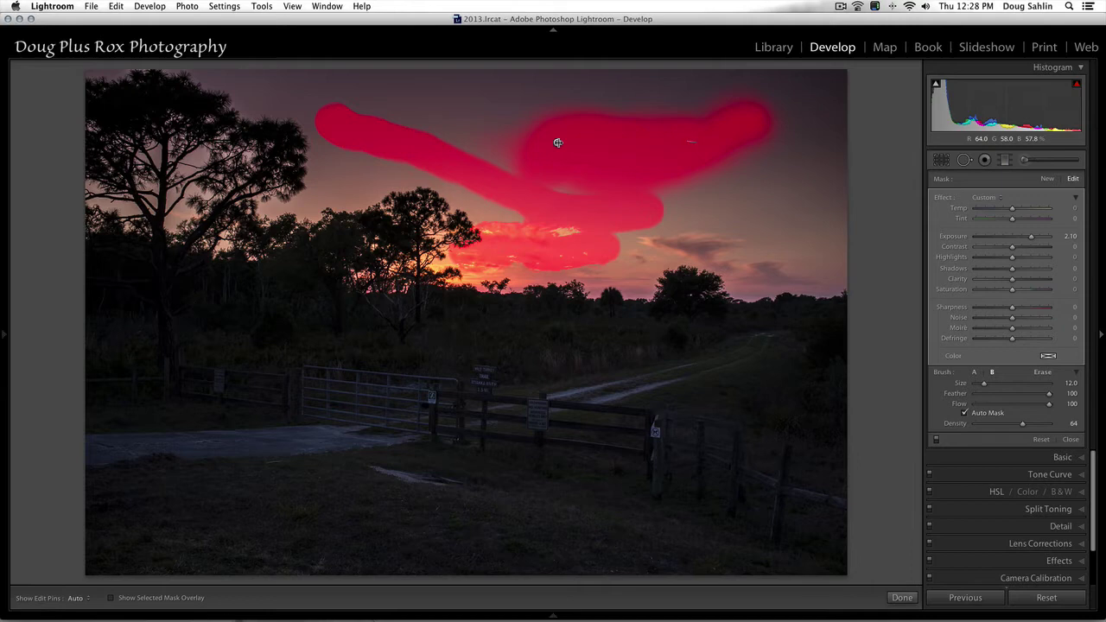
key(Delete)
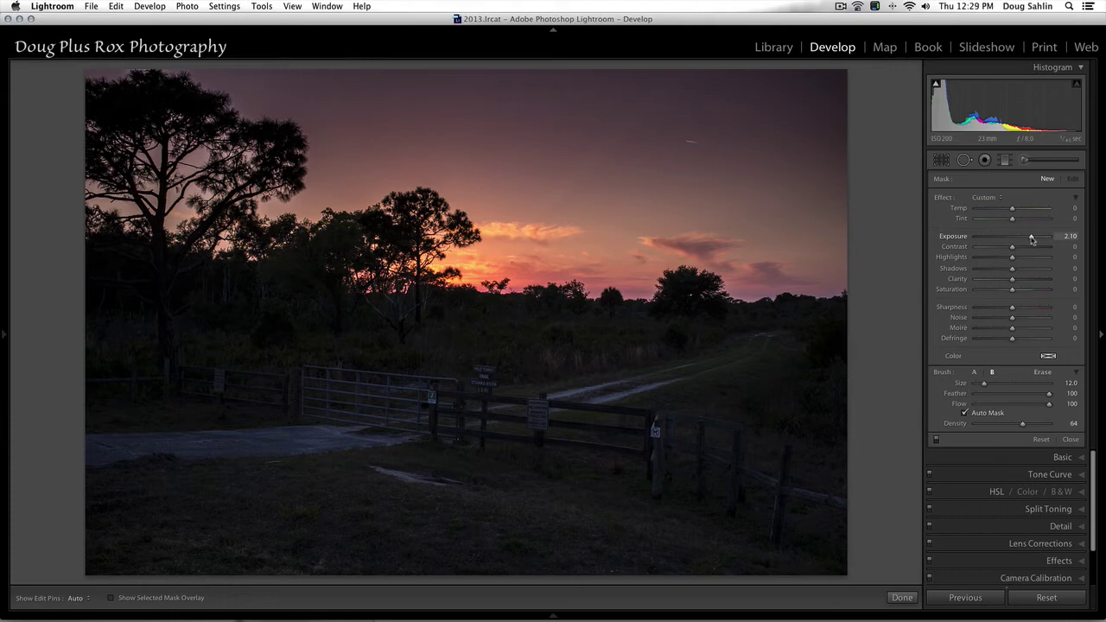
drag(1031, 239, 1014, 238)
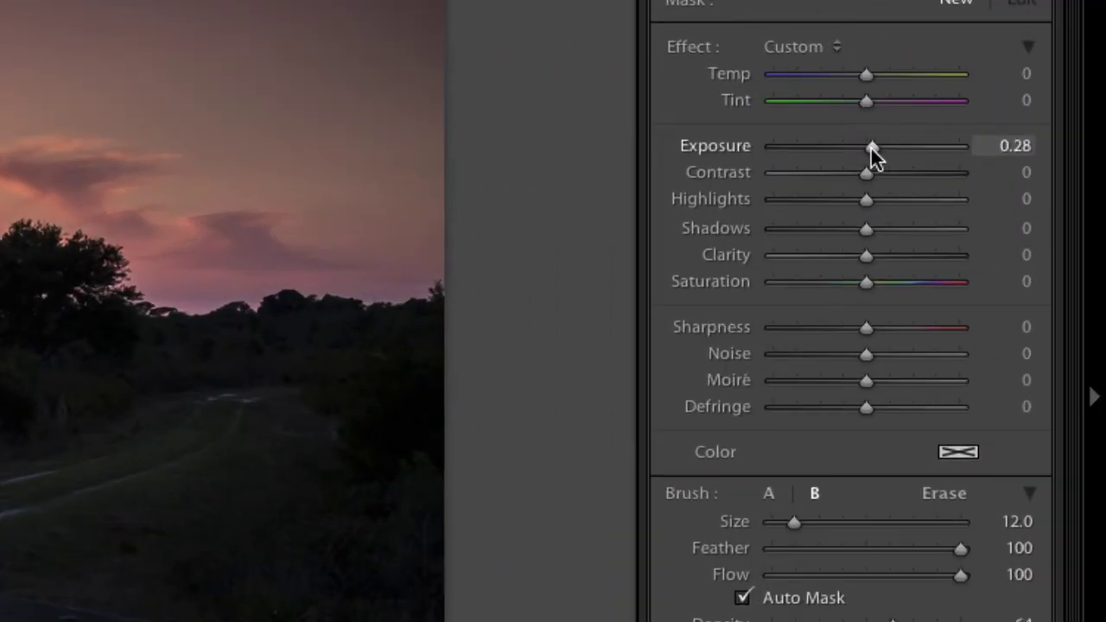
drag(871, 147, 873, 146)
mouse_move(873, 145)
mouse_down()
mouse_move(888, 145)
mouse_move(877, 147)
mouse_up()
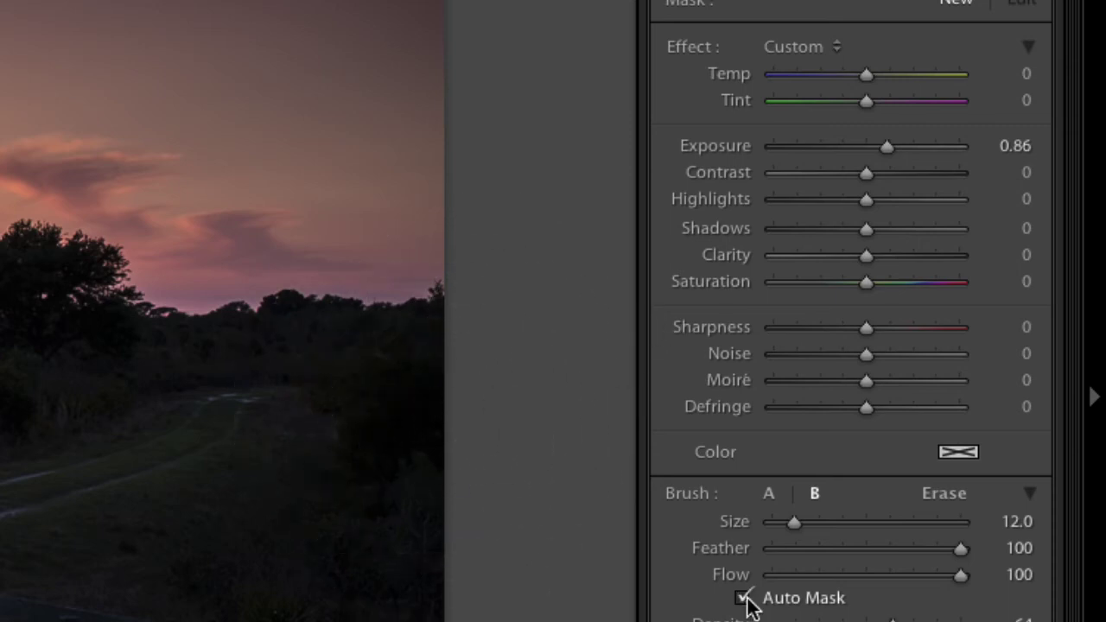
- Shrink the brush to size 8 and paint an auto-masked +0.86 stroke over the dark right-edge trees
scroll(381, 455, down, 4)
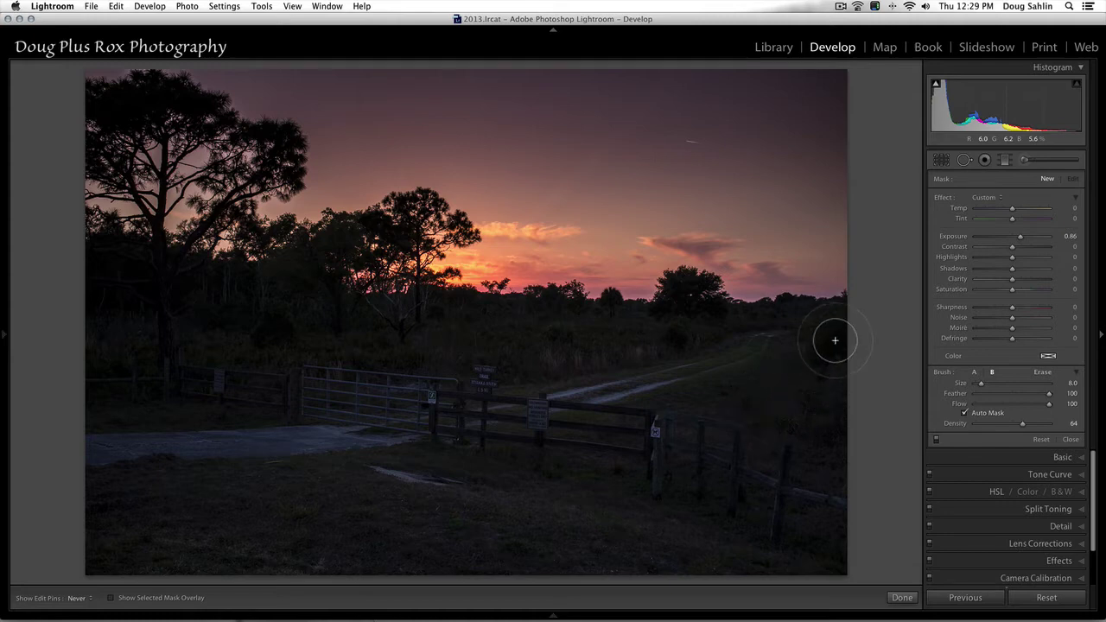
drag(832, 338, 812, 329)
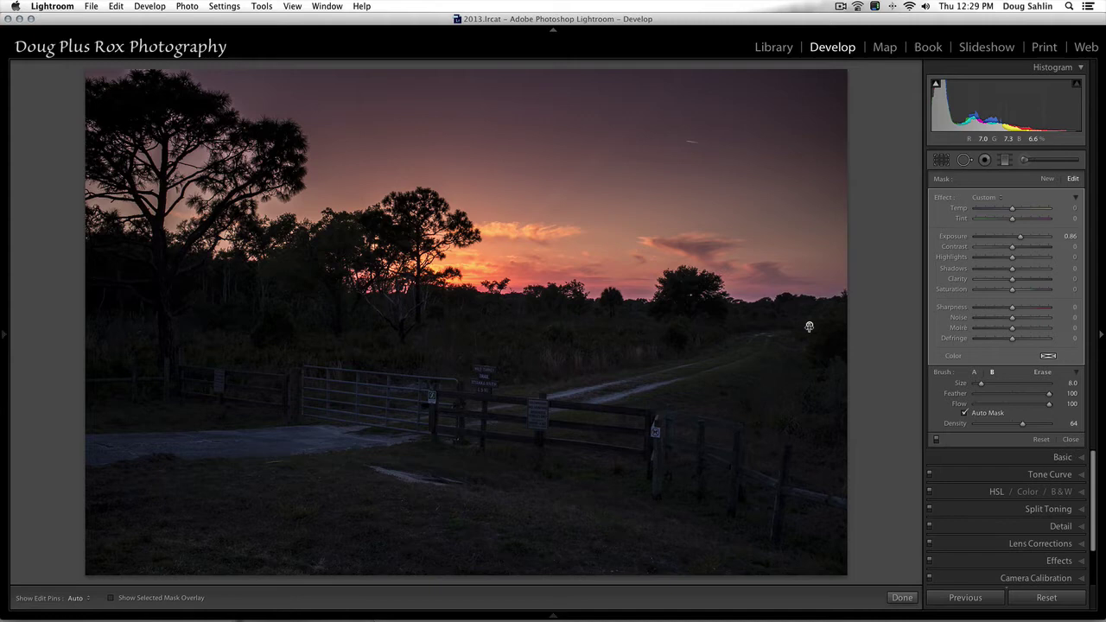
mouse_move(809, 326)
- Switch the brush to Erase at size 3.0 and hide the edit pins
click(1044, 373)
click(1043, 373)
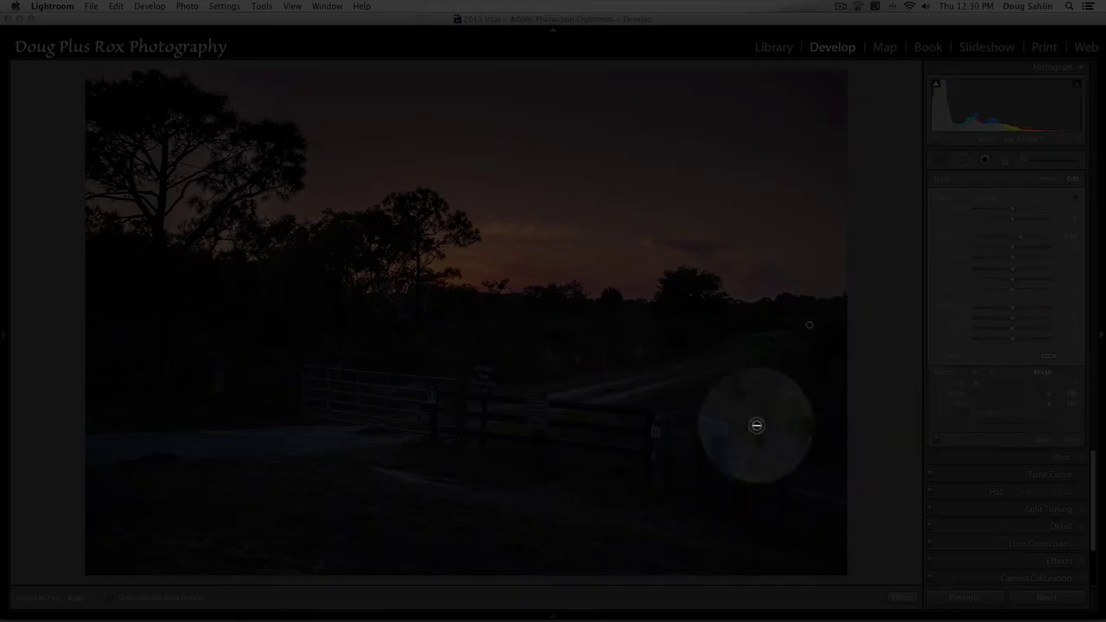
scroll(756, 425, up, 2)
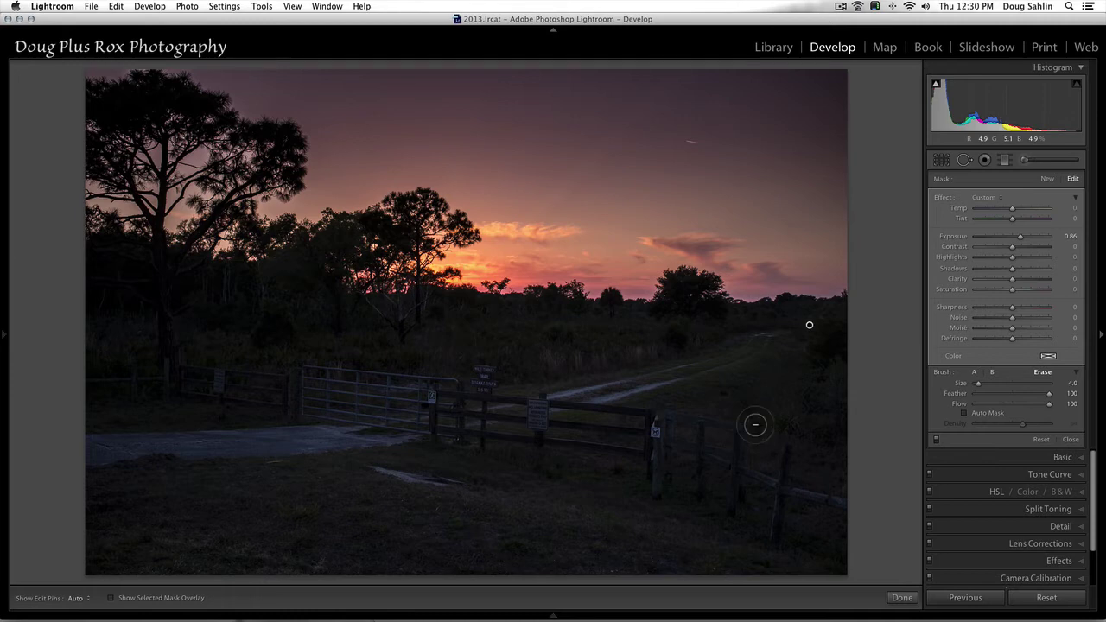
scroll(756, 425, down, 1)
key(h)
key(h)
- Return to brush B and start a new mask
click(992, 372)
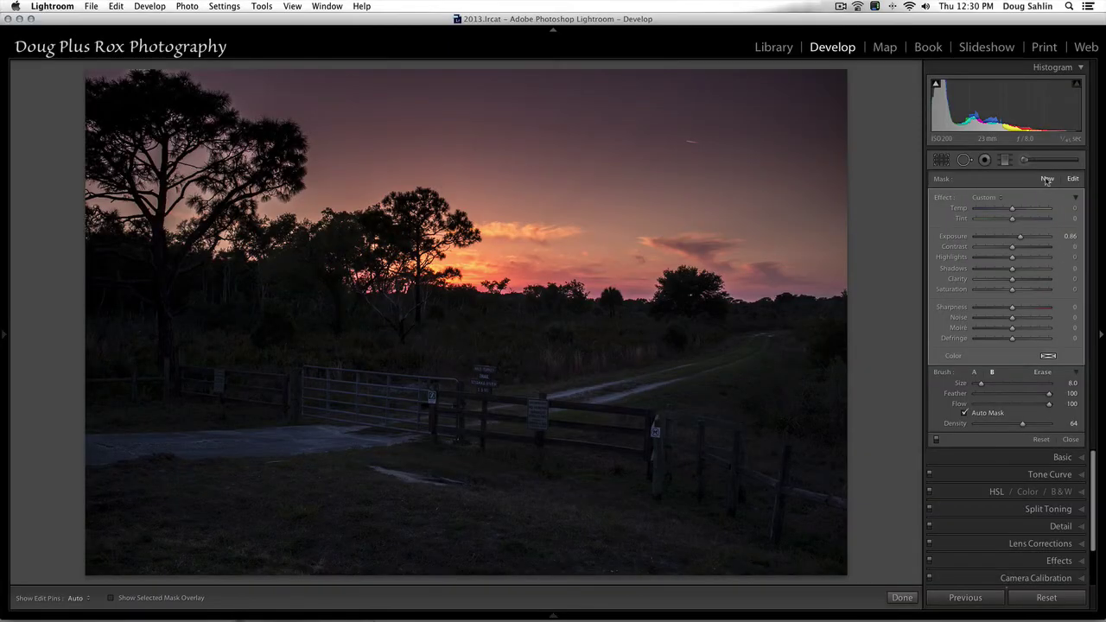
click(1047, 179)
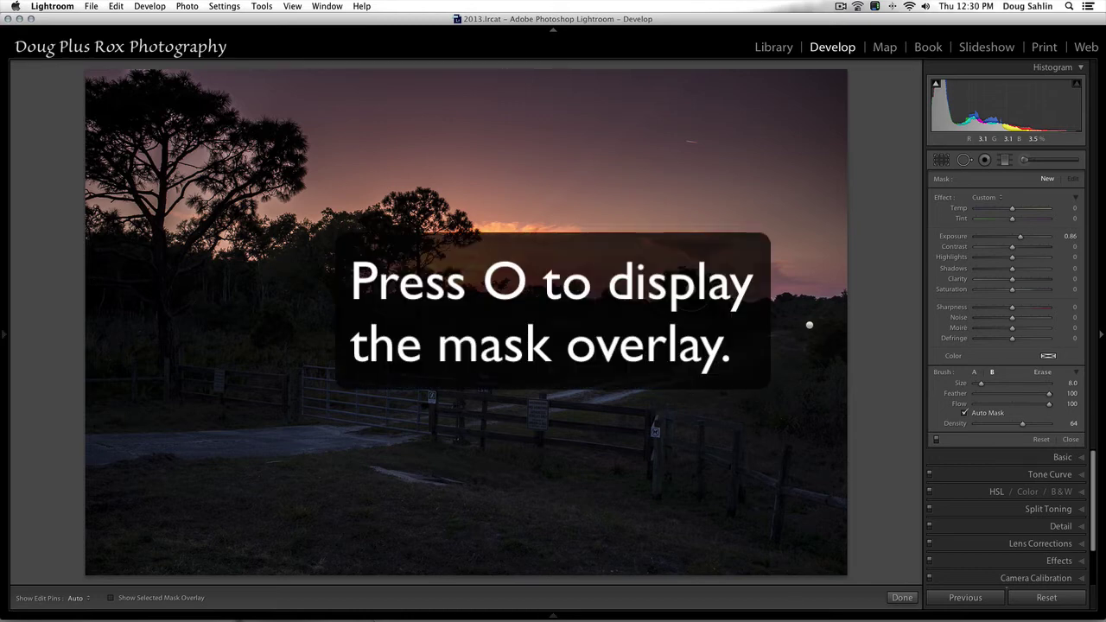
- Brighten the round horizon tree right of centre with the red overlay shown, then hide it
key(o)
key(h)
mouse_move(691, 286)
mouse_down()
mouse_move(674, 297)
mouse_move(705, 305)
mouse_move(686, 303)
mouse_move(706, 287)
mouse_move(697, 301)
mouse_move(671, 275)
mouse_move(659, 301)
mouse_move(714, 310)
mouse_up()
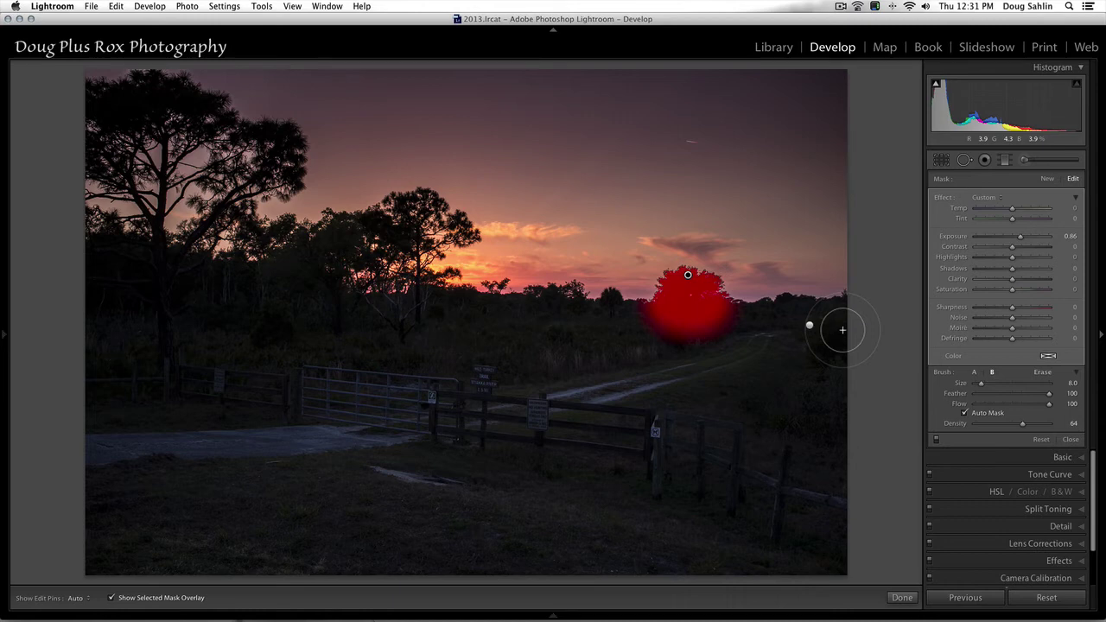
key(o)
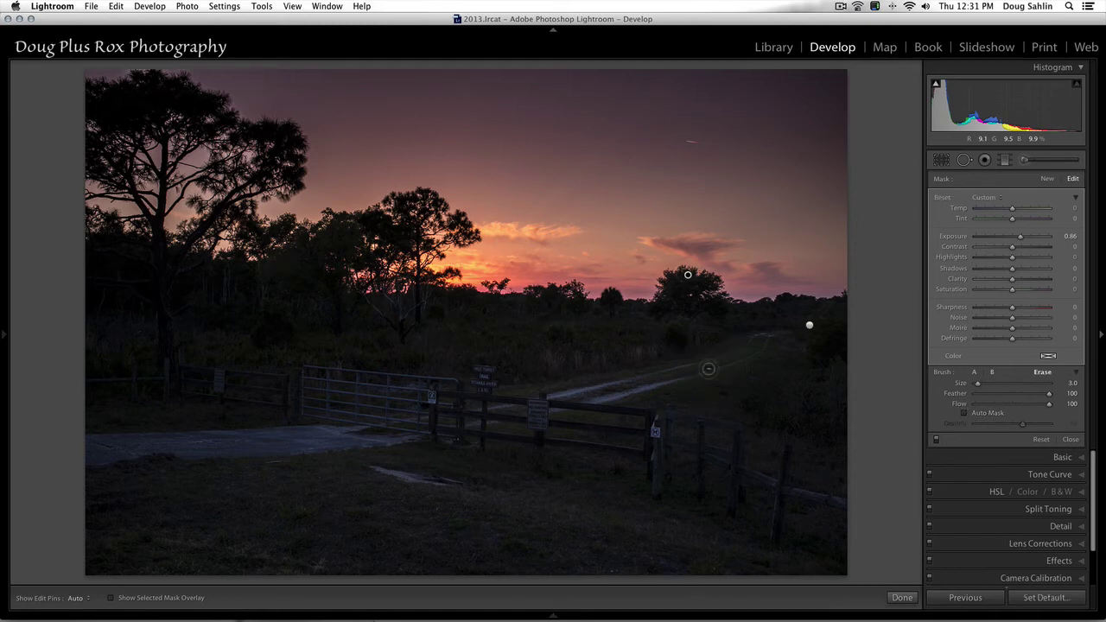
- Erase the red-overlay mask spill along the tree's lower edge with the Alt eraser
key(alt)
key(h)
key(alt)
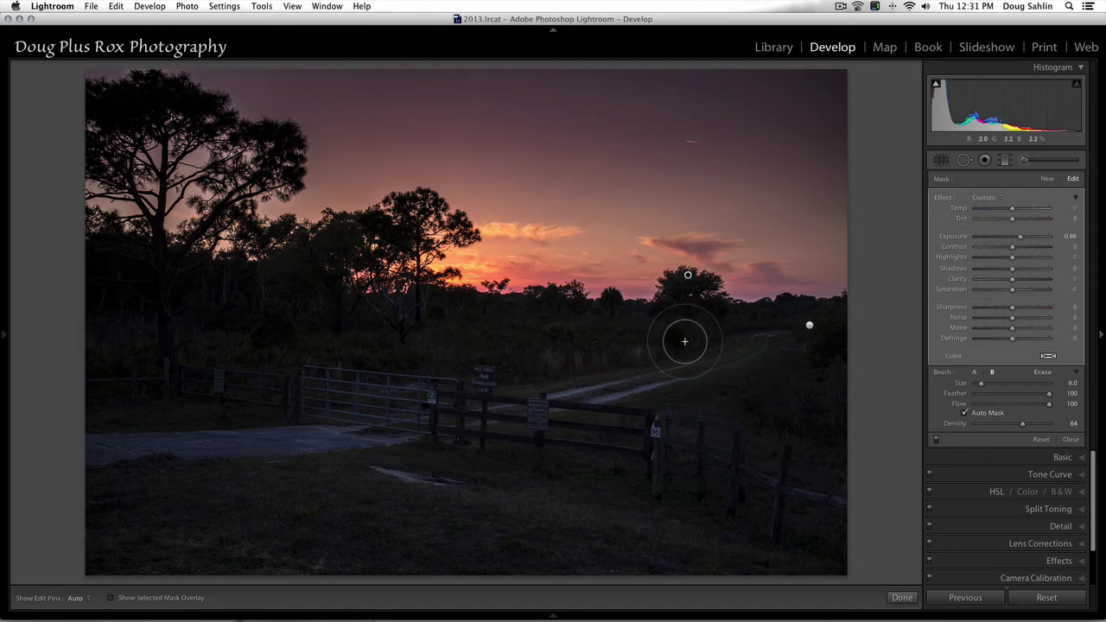
key(o)
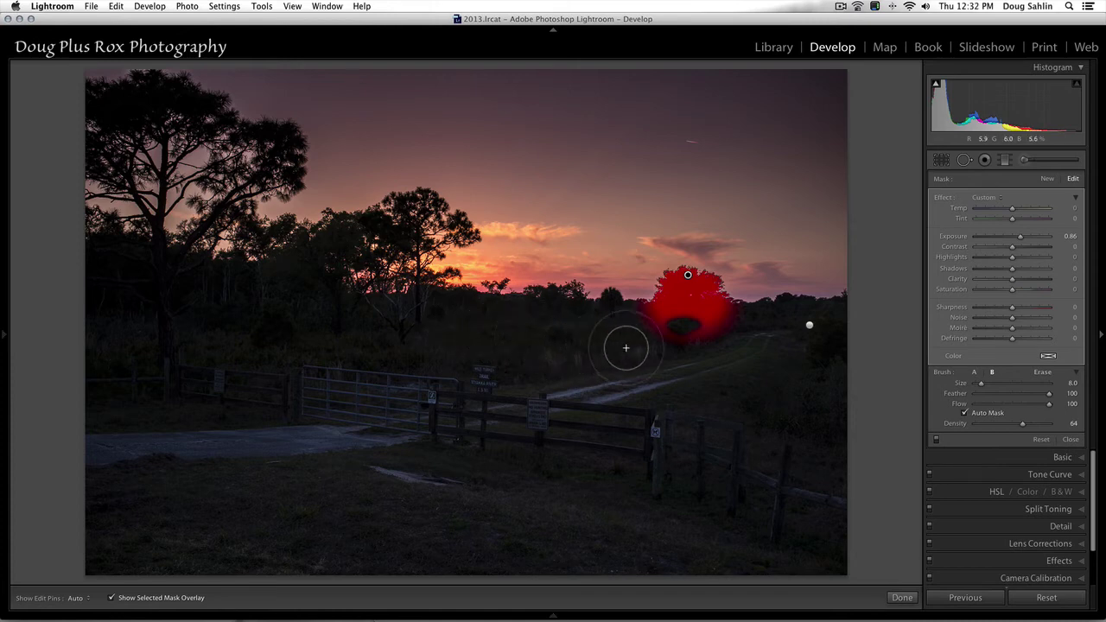
key(alt)
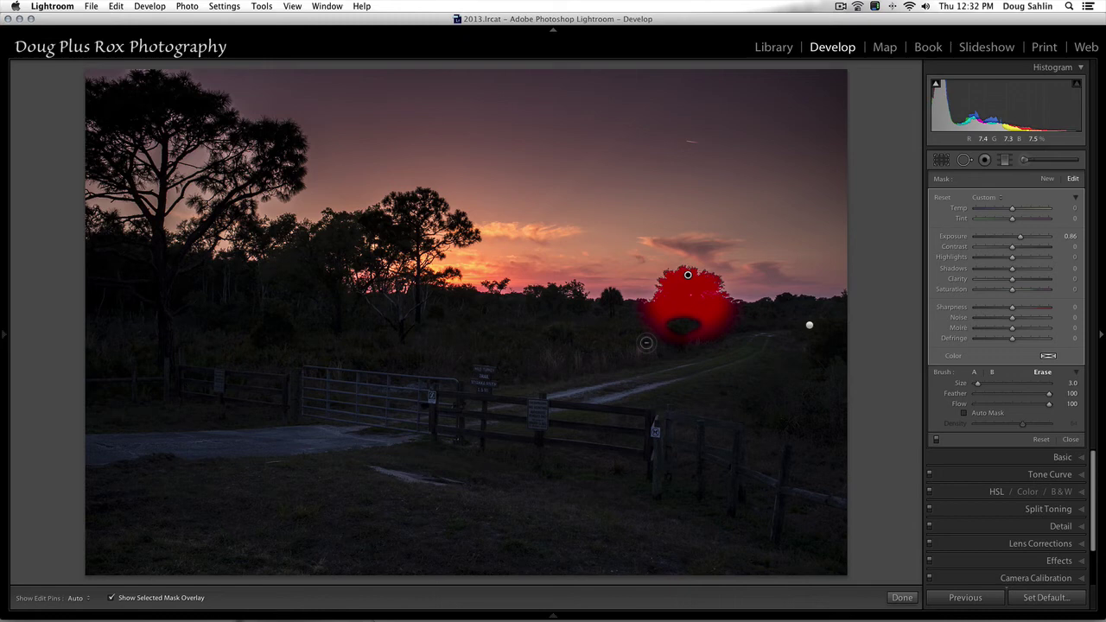
key(h)
mouse_move(685, 332)
mouse_down()
mouse_move(731, 327)
mouse_move(650, 326)
mouse_up()
key(alt)
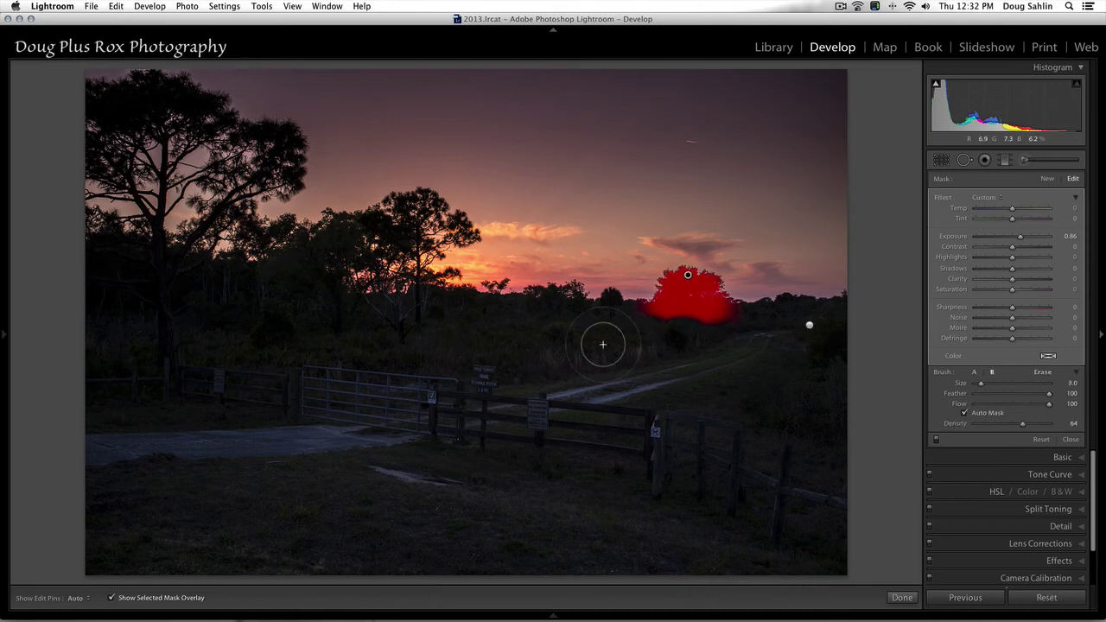
key(o)
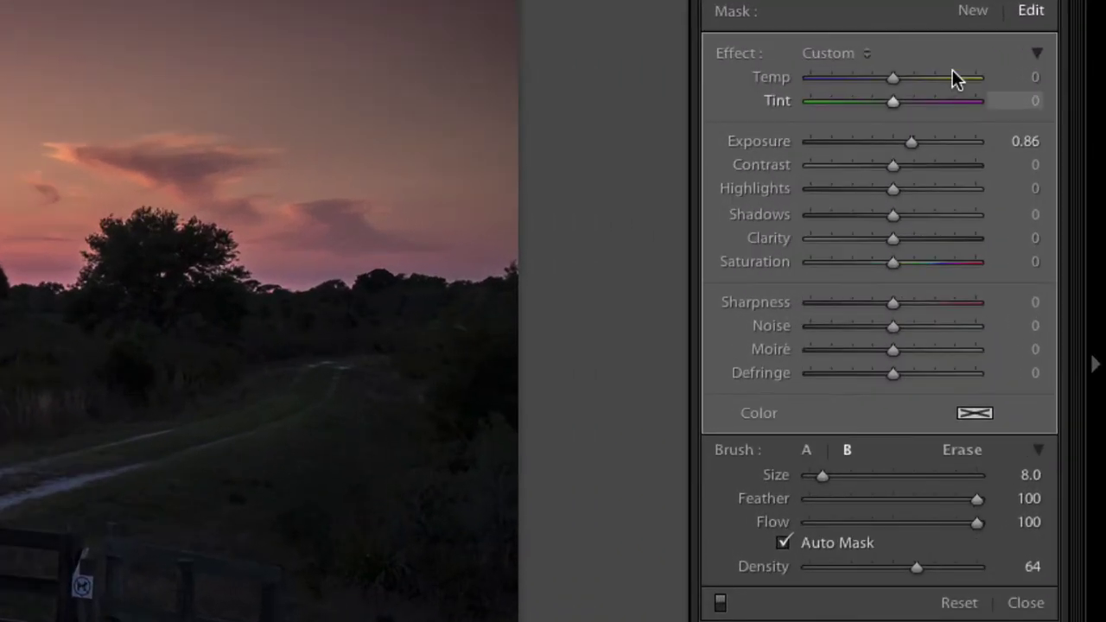
- Start a new brush mask at Exposure −0.18, Clarity −6 and brush size 4.0
click(972, 11)
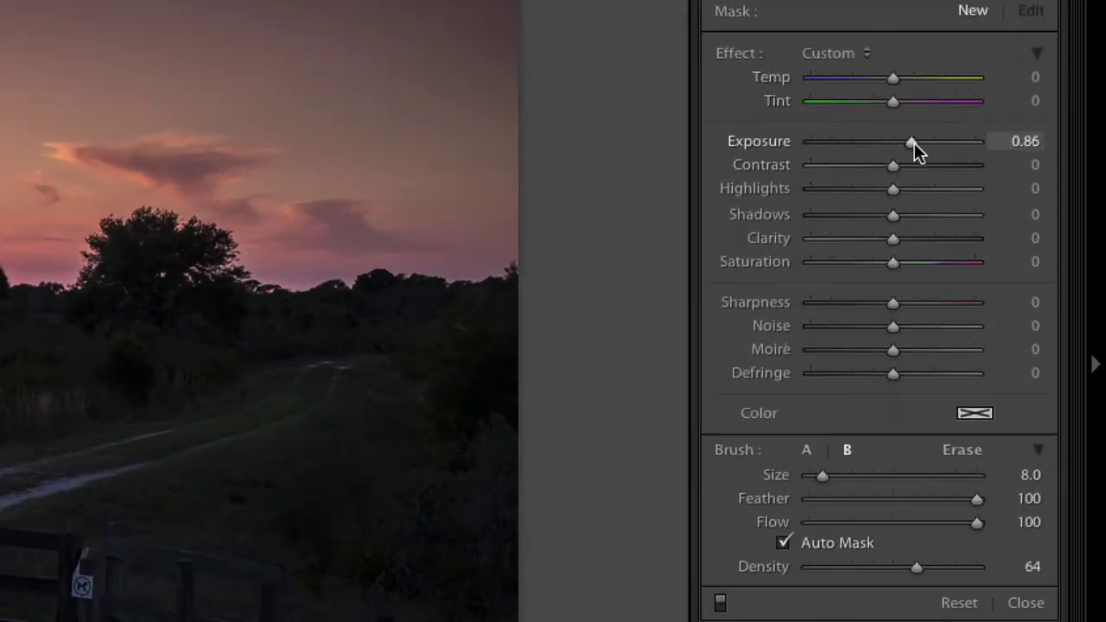
drag(915, 143, 892, 145)
drag(898, 239, 890, 240)
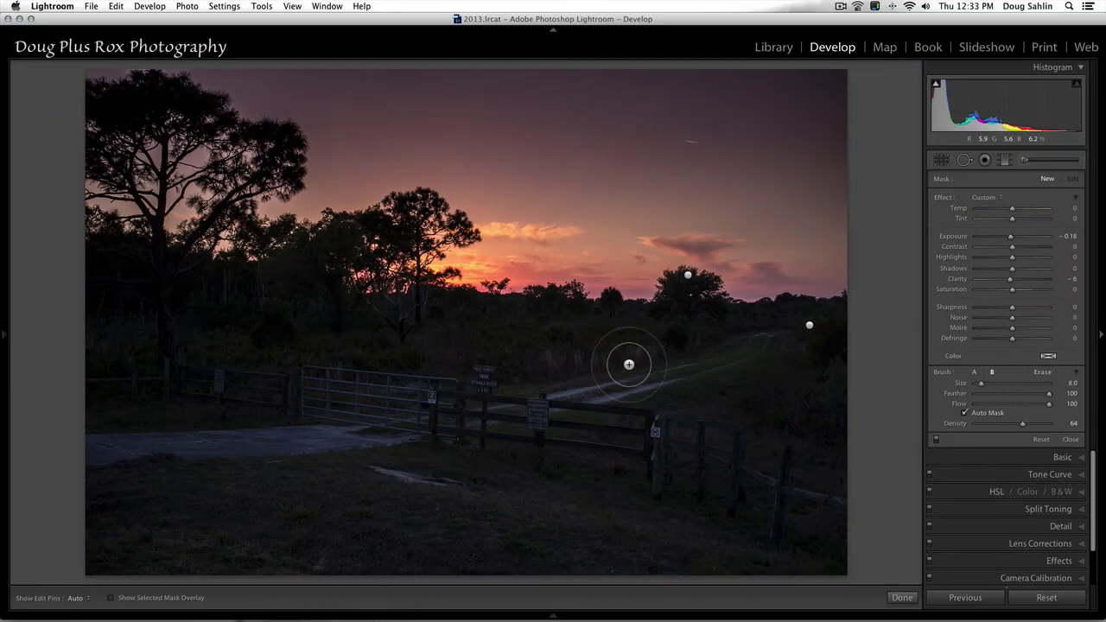
key(bracketleft)
key(bracketleft)
key(bracketleft)
key(bracketleft)
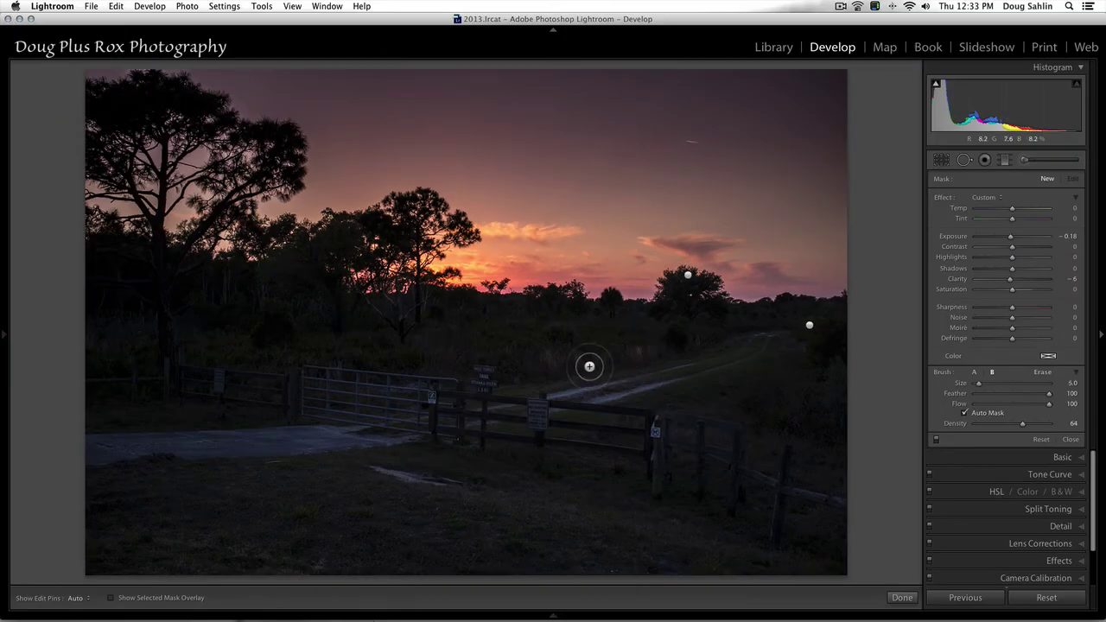
key(h)
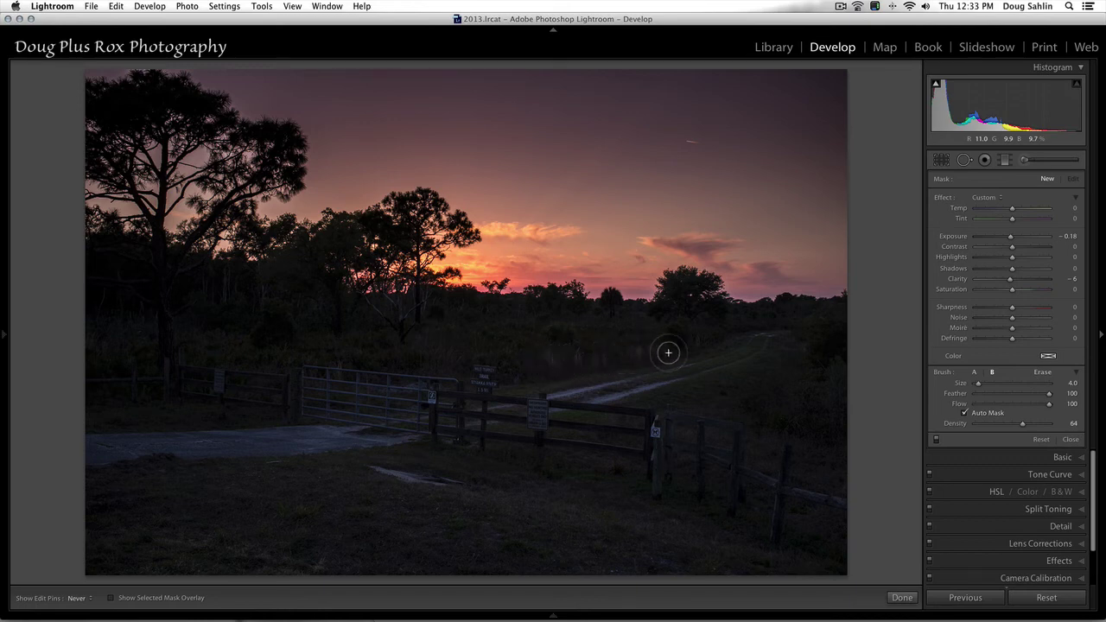
- Deepen the roadside weed mask's exposure to −0.68, keeping Clarity at −6
key(h)
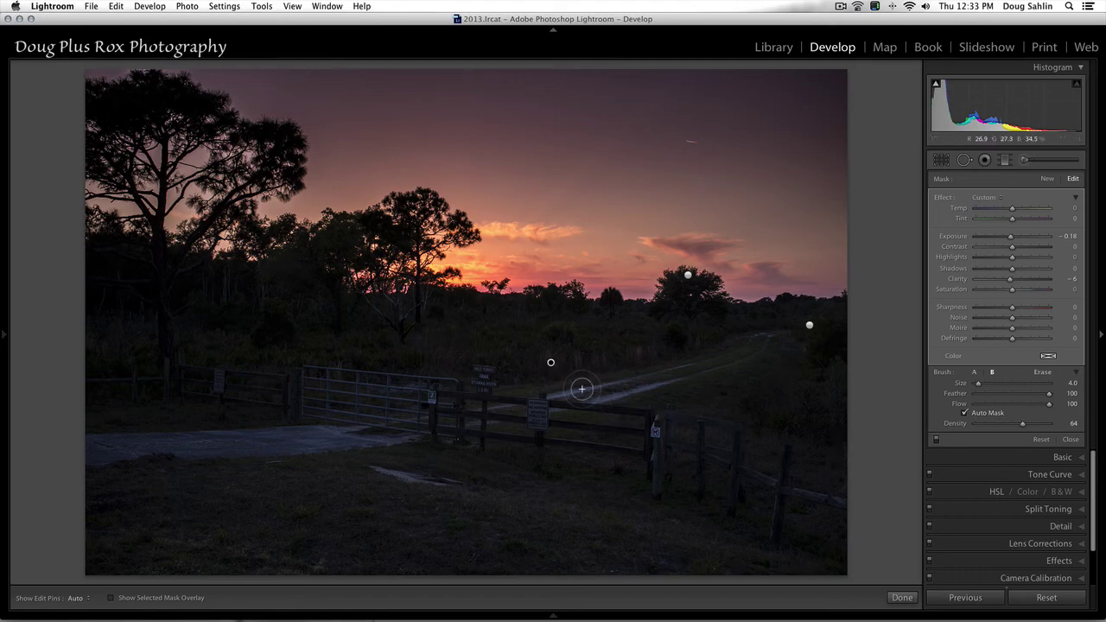
mouse_move(550, 364)
click(1012, 240)
drag(1012, 239, 1009, 237)
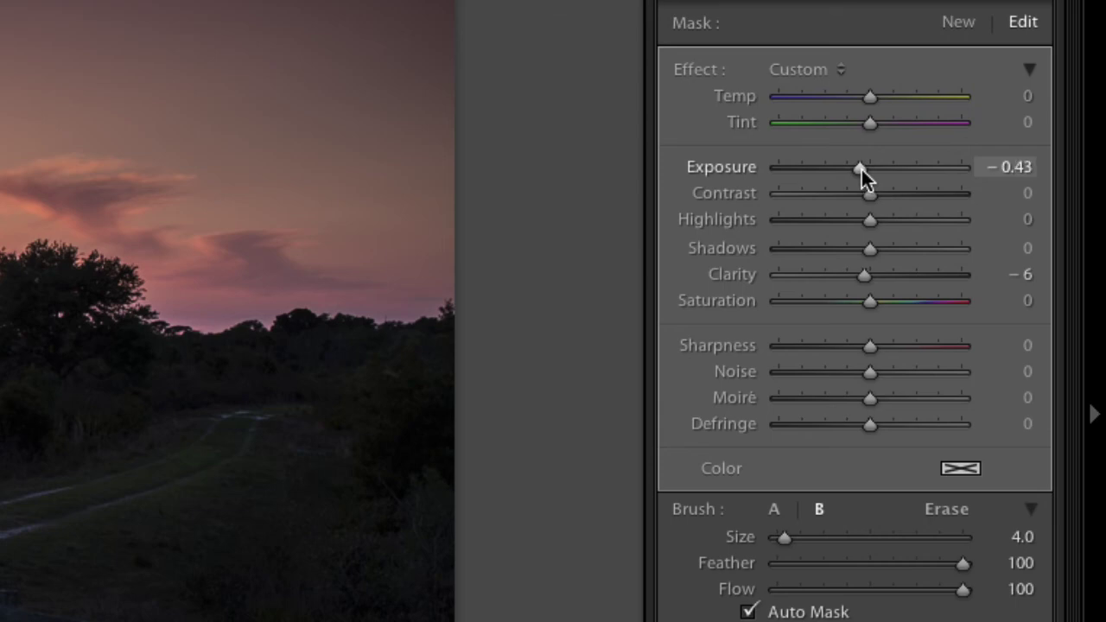
drag(861, 167, 856, 170)
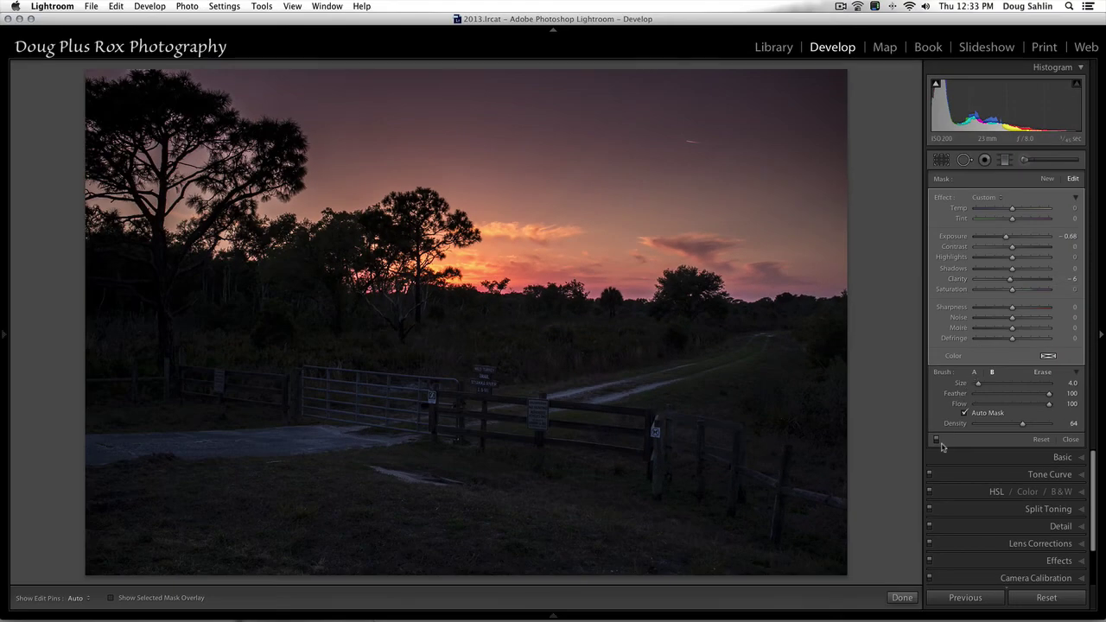
- Turn off the Adjustment Brush edits to compare the photo without them
click(936, 440)
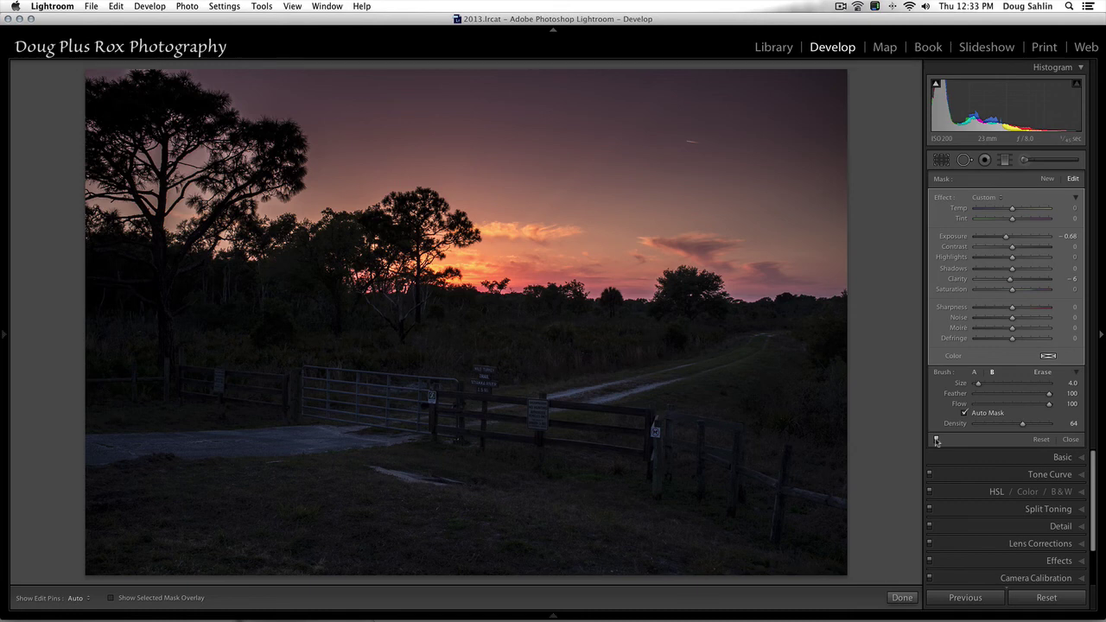